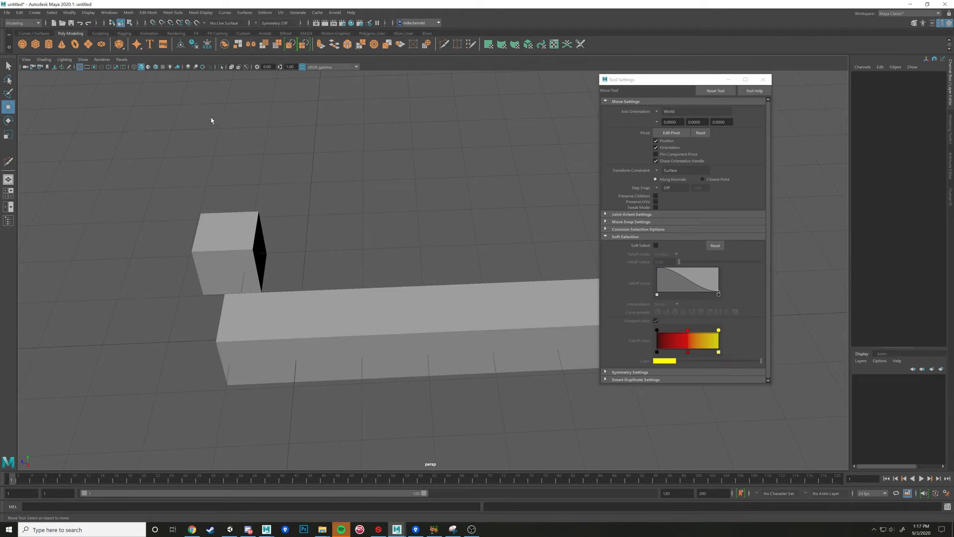
Show wireframe edges on the shaded models and select the combined mesh of the bar and small cube.
{"action": "left_click", "coordinate": [157, 69]}
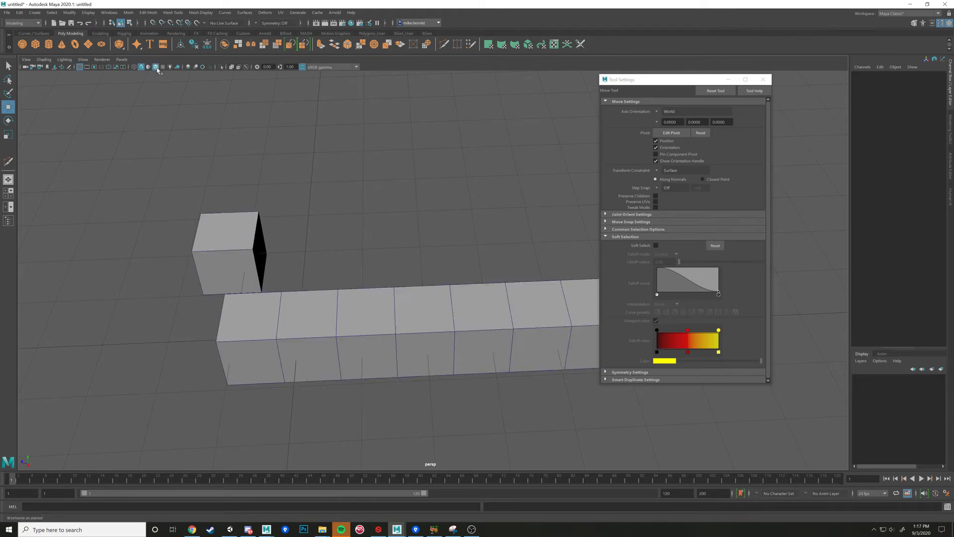
{"action": "left_click_drag", "start_coordinate": [254, 192], "coordinate": [338, 155], "text": "alt"}
{"action": "left_click_drag", "start_coordinate": [451, 236], "coordinate": [468, 221], "text": "alt"}
{"action": "left_click", "coordinate": [470, 226]}
{"action": "left_click_drag", "start_coordinate": [366, 313], "coordinate": [454, 263], "text": "alt"}
{"action": "right_click_drag", "start_coordinate": [454, 263], "coordinate": [366, 255], "text": "alt"}
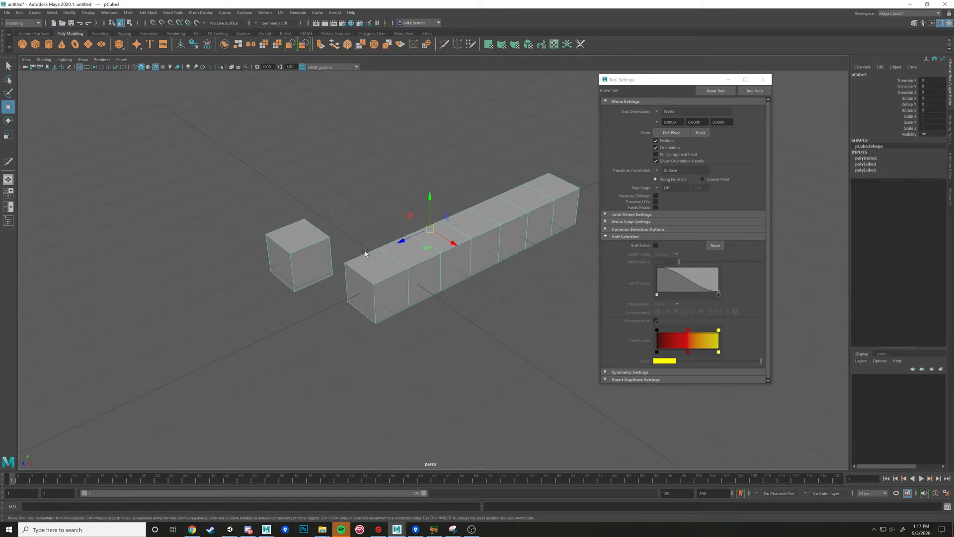
{"action": "left_click_drag", "start_coordinate": [366, 255], "coordinate": [300, 278], "text": "alt"}
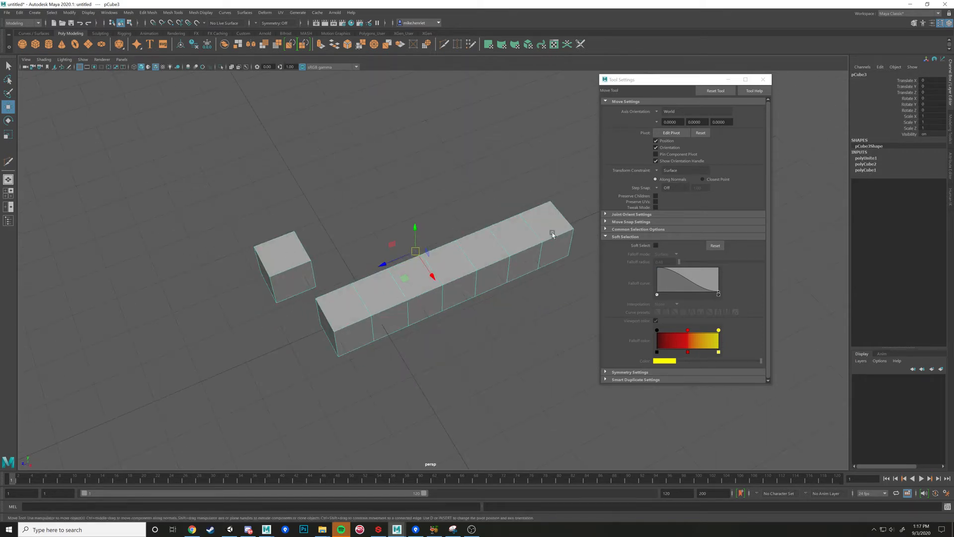
{"action": "left_click_drag", "start_coordinate": [309, 186], "coordinate": [356, 166], "text": "alt"}
{"action": "middle_click_drag", "start_coordinate": [355, 166], "coordinate": [449, 136], "text": "alt"}
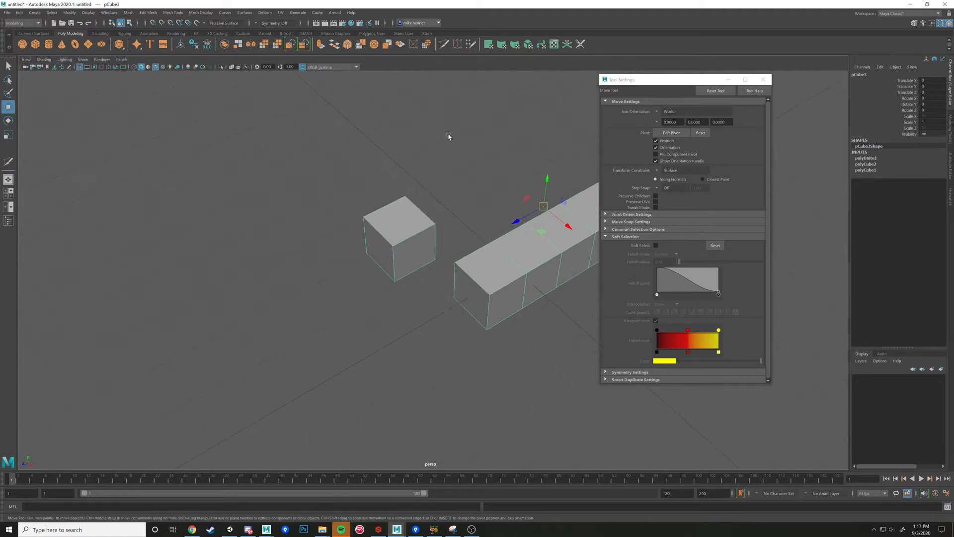
Switch the combined mesh to face selection mode and return it to object mode.
{"action": "right_click_drag", "start_coordinate": [398, 237], "coordinate": [398, 252]}
{"action": "middle_click_drag", "start_coordinate": [398, 252], "coordinate": [318, 273], "text": "alt"}
{"action": "left_click_drag", "start_coordinate": [318, 273], "coordinate": [437, 239], "text": "alt"}
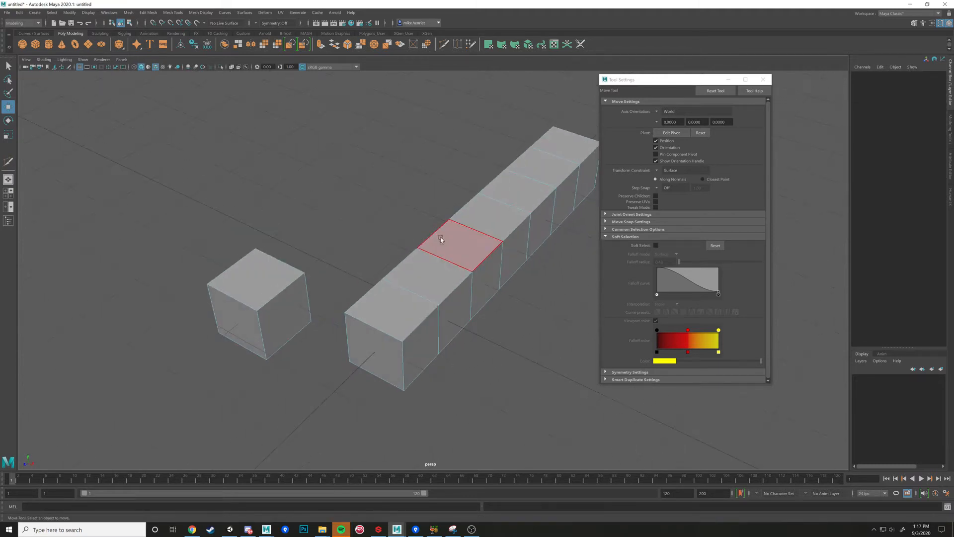
{"action": "right_click_drag", "start_coordinate": [530, 218], "coordinate": [486, 233]}
{"action": "left_click_drag", "start_coordinate": [561, 254], "coordinate": [433, 303], "text": "alt"}
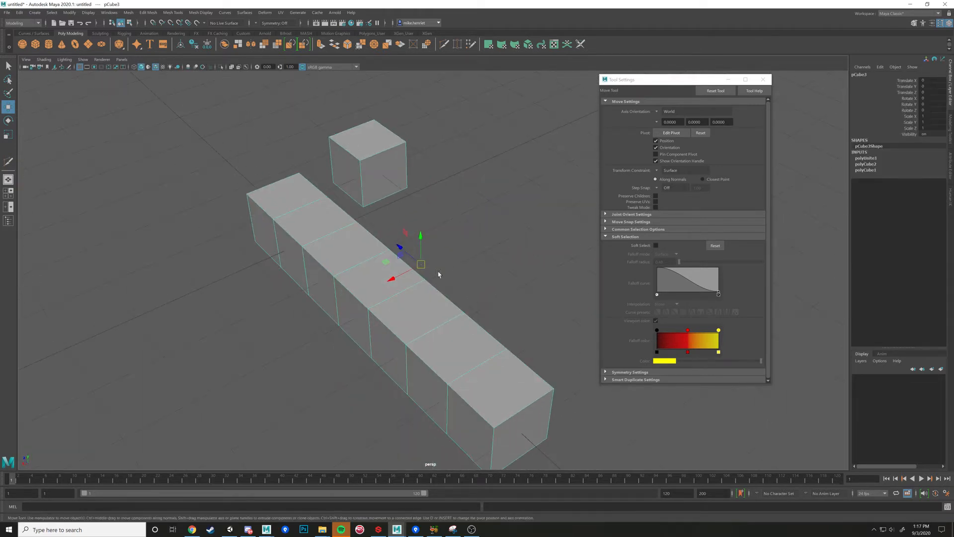
Move the combined mesh's pivot well away from its geometry.
{"action": "left_click_drag", "start_coordinate": [395, 200], "coordinate": [446, 204], "text": "alt"}
{"action": "key", "text": "d"}
{"action": "left_click_drag", "start_coordinate": [410, 275], "coordinate": [21, 301]}
{"action": "scroll", "coordinate": [307, 296], "scroll_direction": "down", "scroll_amount": 8}
{"action": "left_click", "coordinate": [379, 285]}
{"action": "left_click", "coordinate": [435, 282]}
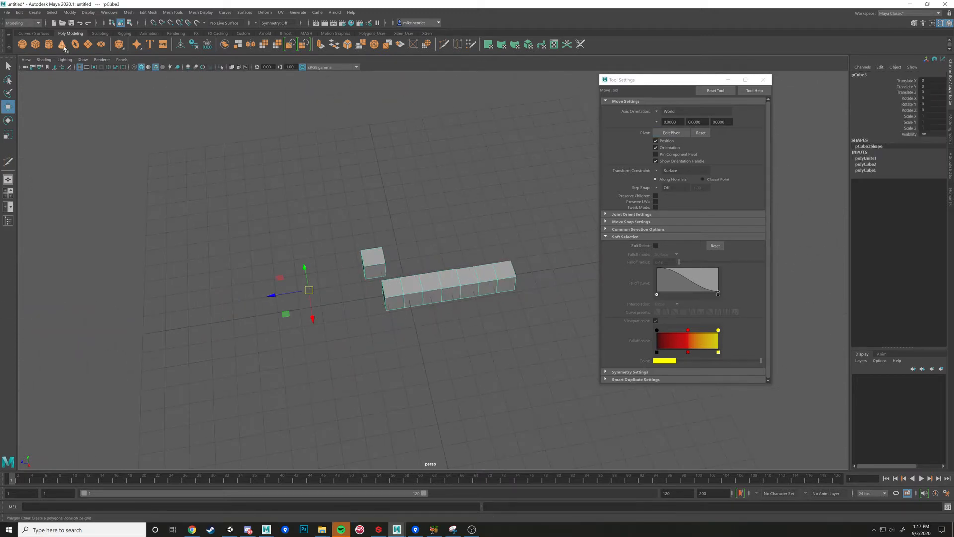
Center the pivot on the combined mesh.
{"action": "left_click_drag", "start_coordinate": [395, 191], "coordinate": [365, 172], "text": "alt"}
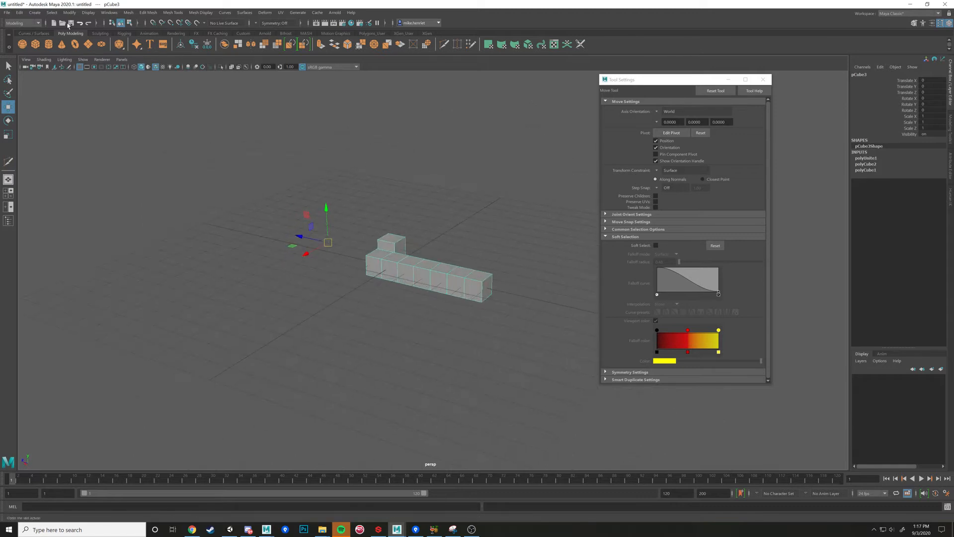
{"action": "left_click", "coordinate": [34, 12]}
{"action": "mouse_move", "coordinate": [69, 13]}
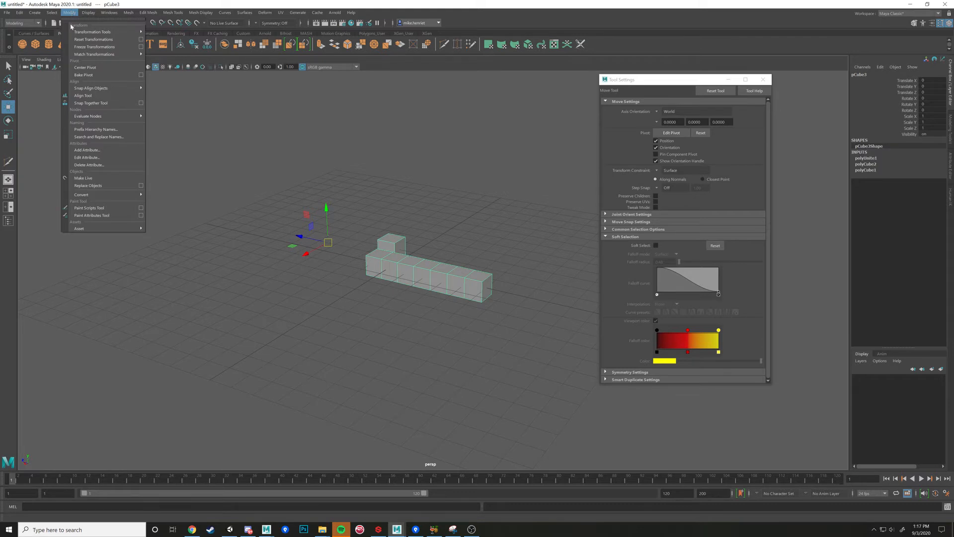
{"action": "left_click", "coordinate": [86, 69]}
Offset the combined mesh's pivot to a point outside the geometry, beyond the small cube.
{"action": "left_click_drag", "start_coordinate": [367, 200], "coordinate": [384, 232], "text": "alt"}
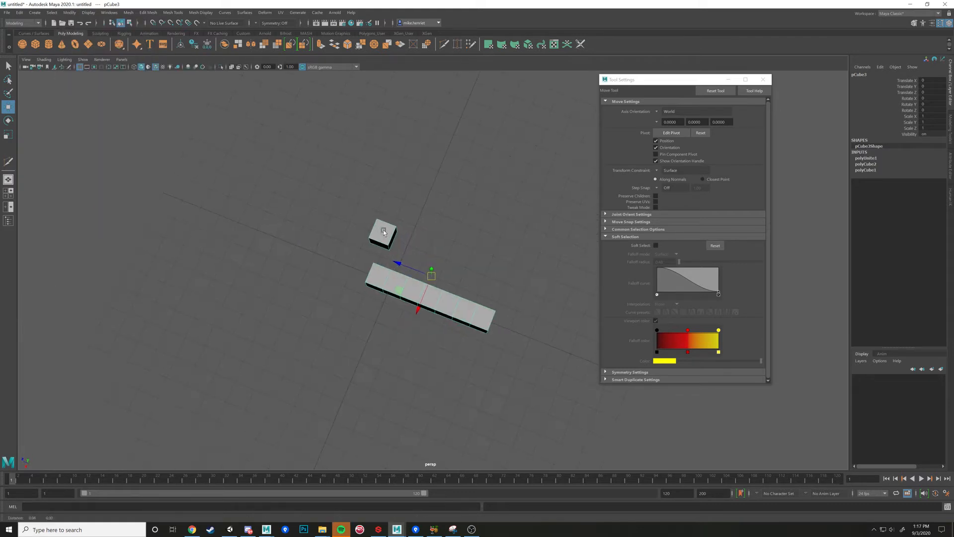
{"action": "middle_click_drag", "start_coordinate": [383, 232], "coordinate": [324, 208], "text": "alt"}
{"action": "scroll", "coordinate": [325, 209], "scroll_direction": "up", "scroll_amount": 5}
{"action": "left_click_drag", "start_coordinate": [324, 209], "coordinate": [505, 179], "text": "alt"}
{"action": "middle_click_drag", "start_coordinate": [505, 179], "coordinate": [416, 233], "text": "alt"}
{"action": "scroll", "coordinate": [415, 233], "scroll_direction": "up", "scroll_amount": 3}
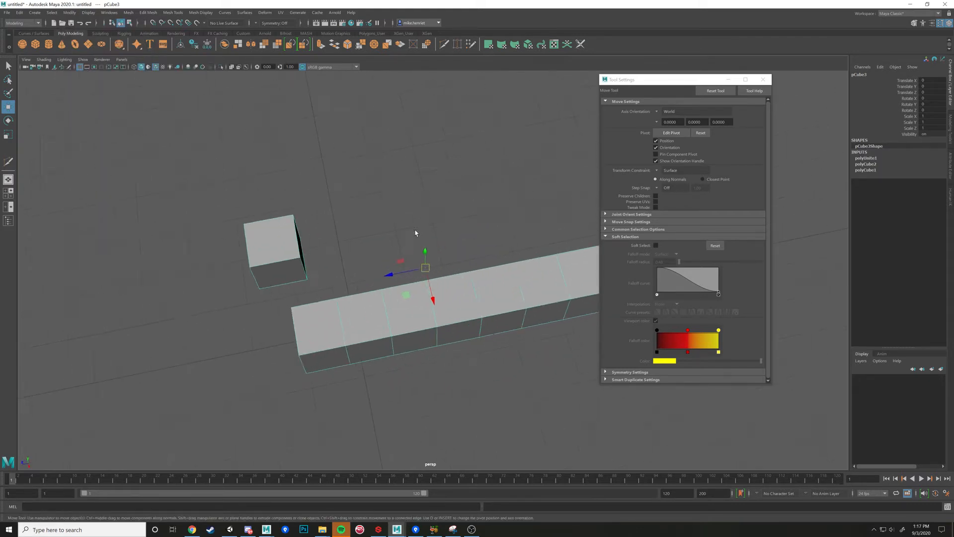
{"action": "left_click_drag", "start_coordinate": [415, 232], "coordinate": [441, 219], "text": "alt"}
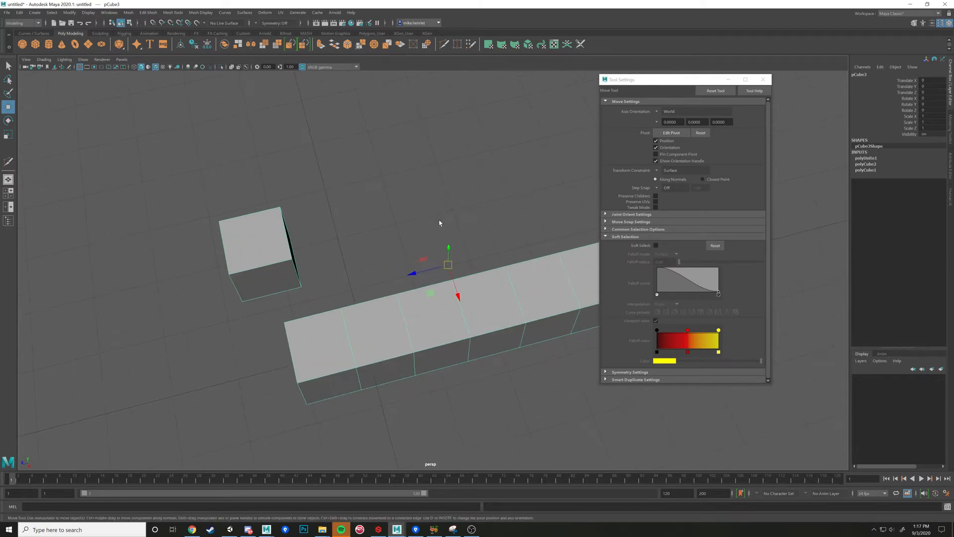
{"action": "key", "text": "d"}
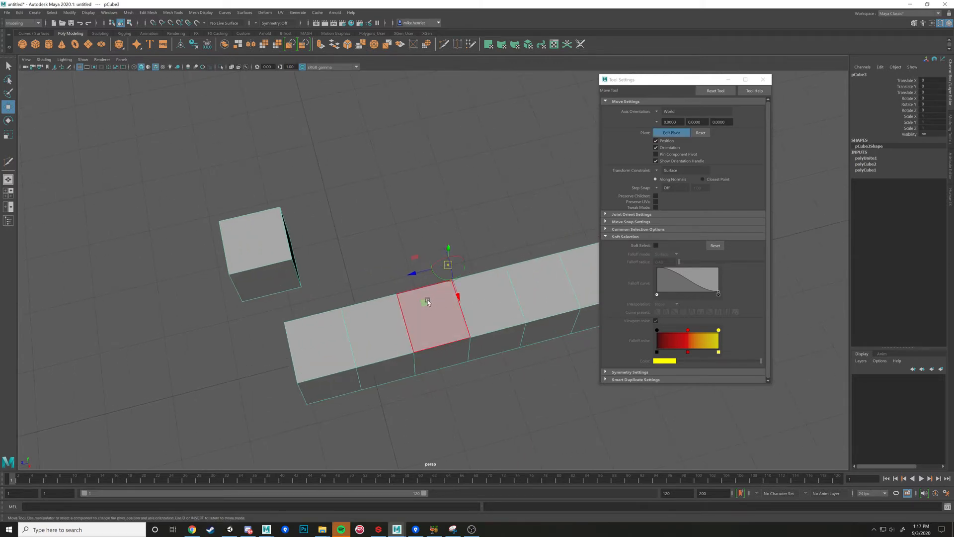
{"action": "left_click_drag", "start_coordinate": [427, 302], "coordinate": [167, 210]}
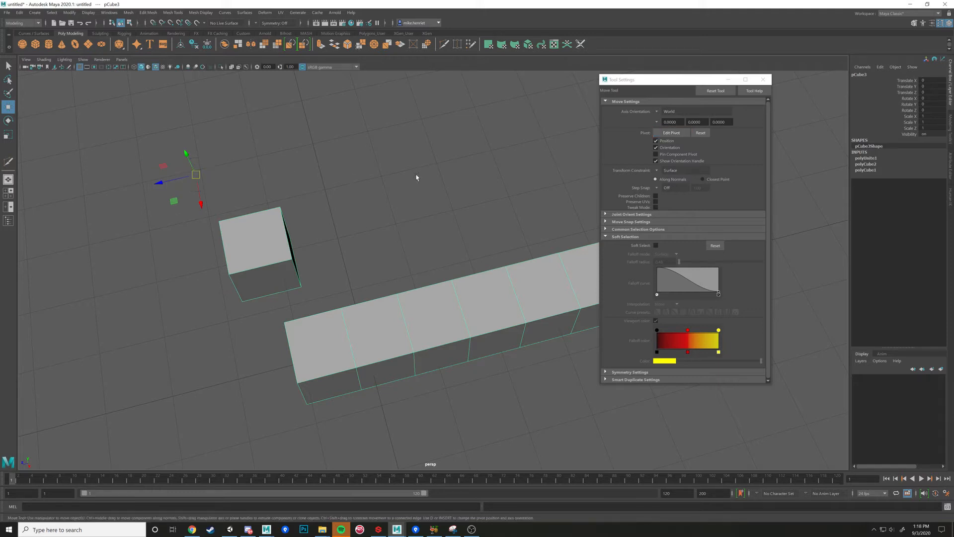
Move the combined mesh across the ground plane to about Translate X 0.326 and Translate Z 0.439.
{"action": "key", "text": "d"}
{"action": "left_click_drag", "start_coordinate": [175, 202], "coordinate": [154, 228]}
{"action": "left_click_drag", "start_coordinate": [286, 239], "coordinate": [310, 201], "text": "alt"}
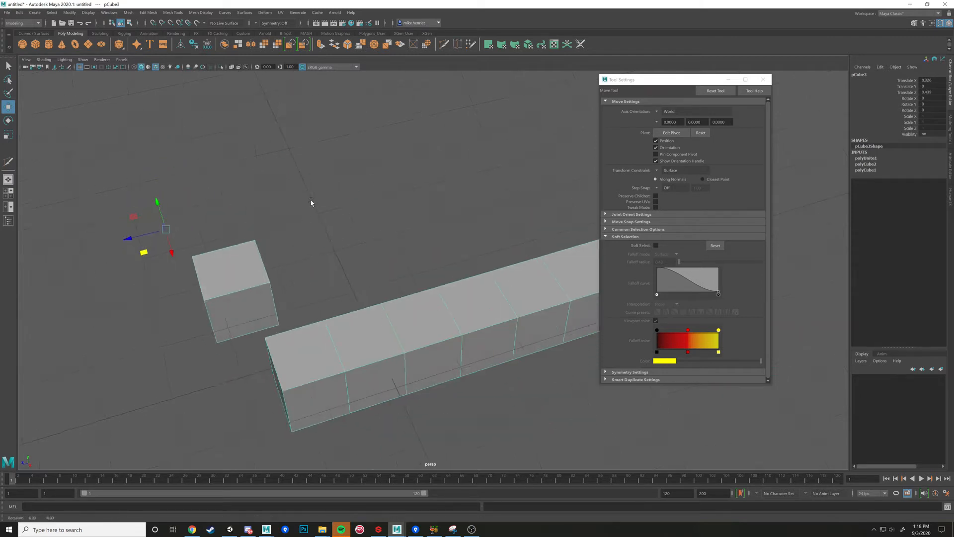
Try rotating the combined mesh around the Y axis about its offset pivot, and undo the rotation.
{"action": "scroll", "coordinate": [307, 201], "scroll_direction": "down", "scroll_amount": 5}
{"action": "key", "text": "e"}
{"action": "left_click_drag", "start_coordinate": [335, 278], "coordinate": [410, 254]}
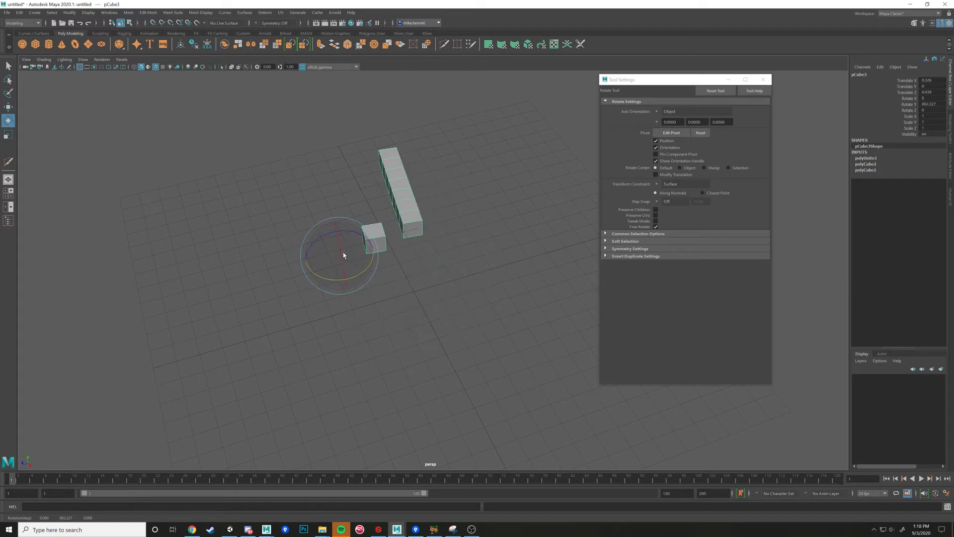
{"action": "left_click_drag", "start_coordinate": [344, 255], "coordinate": [365, 252], "text": "alt"}
{"action": "scroll", "coordinate": [366, 252], "scroll_direction": "up", "scroll_amount": 2}
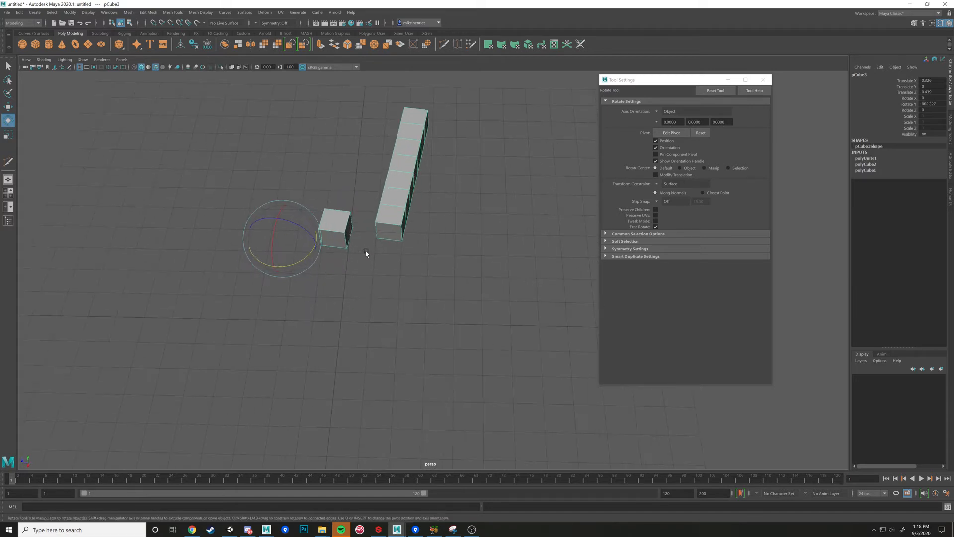
{"action": "key", "text": "ctrl+z"}
Try resetting the combined mesh's pivot, undo the reset, and use Center Pivot instead.
{"action": "middle_click_drag", "start_coordinate": [351, 265], "coordinate": [411, 242], "text": "alt"}
{"action": "scroll", "coordinate": [412, 240], "scroll_direction": "up", "scroll_amount": 3}
{"action": "left_click_drag", "start_coordinate": [411, 245], "coordinate": [401, 264], "text": "alt"}
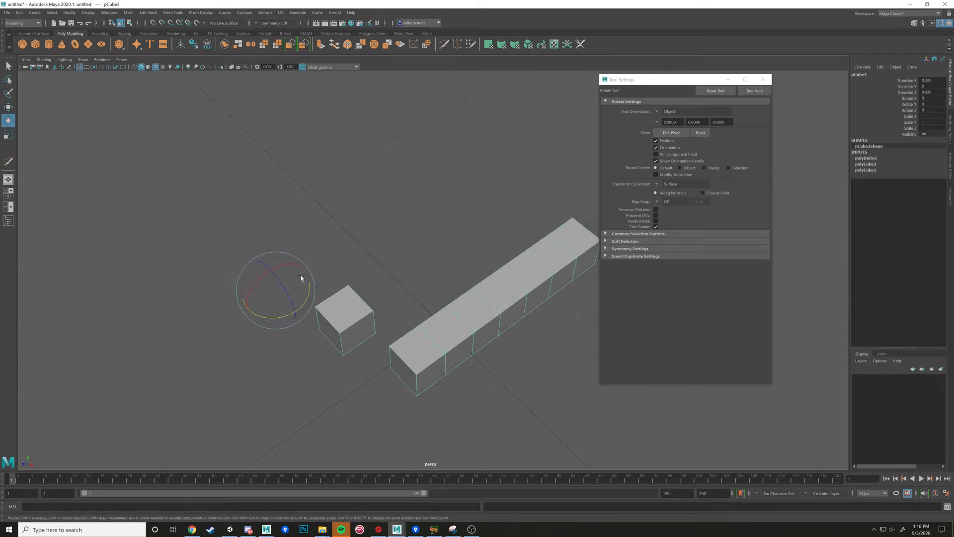
{"action": "left_click_drag", "start_coordinate": [528, 204], "coordinate": [338, 307], "text": "alt"}
{"action": "left_click", "coordinate": [699, 133]}
{"action": "key", "text": "ctrl+z"}
{"action": "left_click", "coordinate": [72, 15]}
{"action": "left_click", "coordinate": [102, 68]}
Examine the separate cube and bar in face selection mode, and return the mesh to object mode.
{"action": "right_click_drag", "start_coordinate": [298, 299], "coordinate": [297, 316]}
{"action": "left_click_drag", "start_coordinate": [345, 291], "coordinate": [484, 212], "text": "alt"}
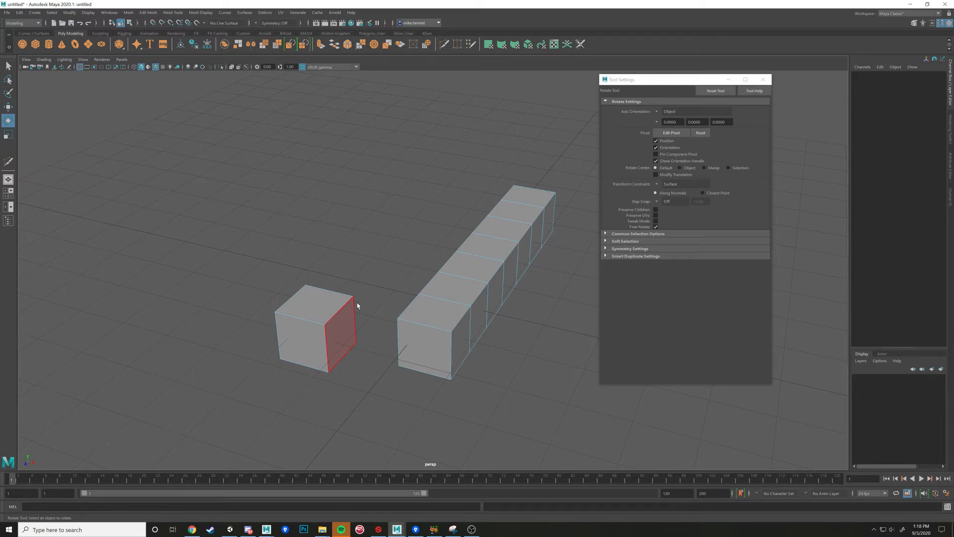
{"action": "left_click_drag", "start_coordinate": [375, 304], "coordinate": [352, 303], "text": "alt"}
{"action": "middle_click_drag", "start_coordinate": [352, 303], "coordinate": [379, 279], "text": "alt"}
{"action": "right_click_drag", "start_coordinate": [379, 279], "coordinate": [396, 266], "text": "alt"}
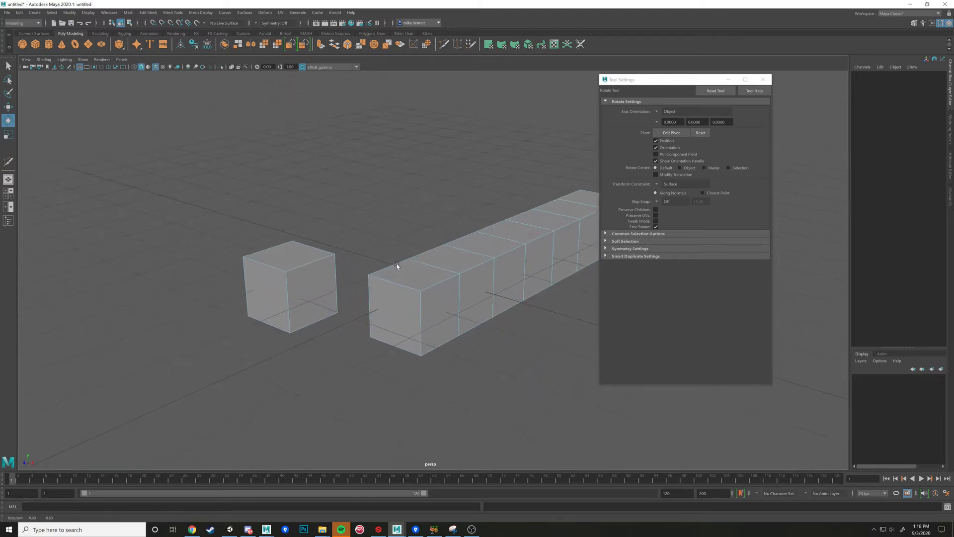
{"action": "left_click_drag", "start_coordinate": [396, 266], "coordinate": [380, 291], "text": "alt"}
{"action": "right_click_drag", "start_coordinate": [476, 310], "coordinate": [510, 288]}
{"action": "right_click_drag", "start_coordinate": [510, 288], "coordinate": [496, 298], "text": "alt"}
{"action": "left_click_drag", "start_coordinate": [496, 298], "coordinate": [447, 317], "text": "alt"}
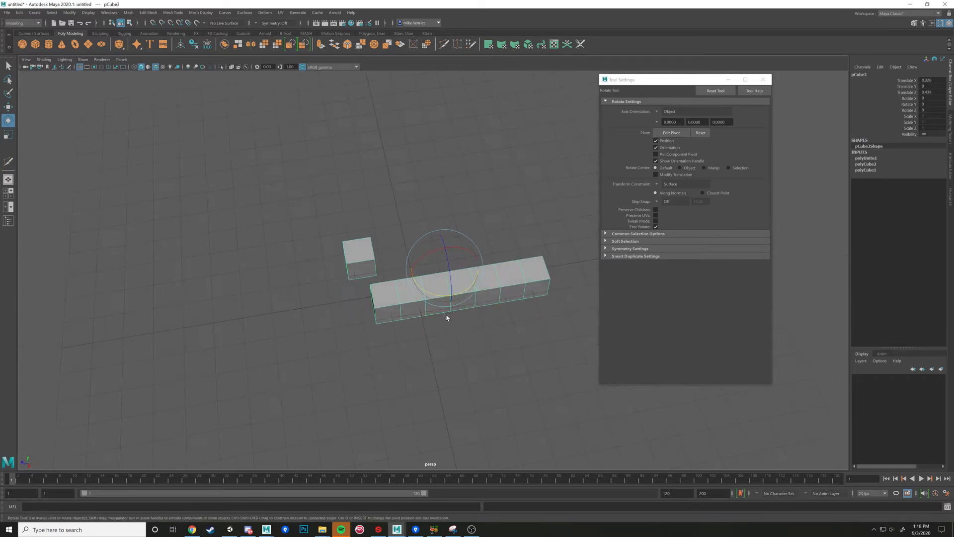
{"action": "middle_click_drag", "start_coordinate": [447, 317], "coordinate": [403, 324], "text": "alt"}
{"action": "right_click_drag", "start_coordinate": [403, 324], "coordinate": [415, 318], "text": "alt"}
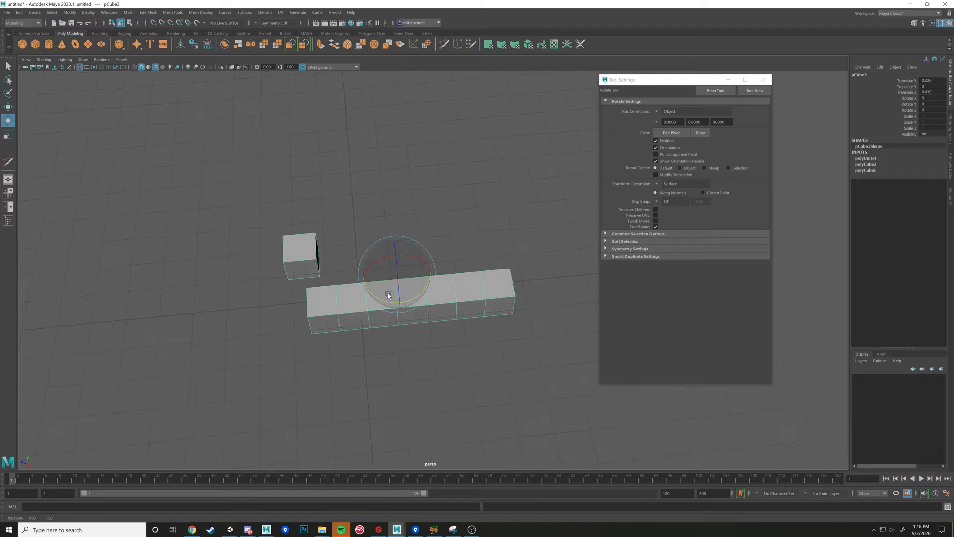
Move the combined mesh along the Z axis with grid snapping to about Translate Z 1.63.
{"action": "left_click_drag", "start_coordinate": [388, 293], "coordinate": [428, 207], "text": "alt"}
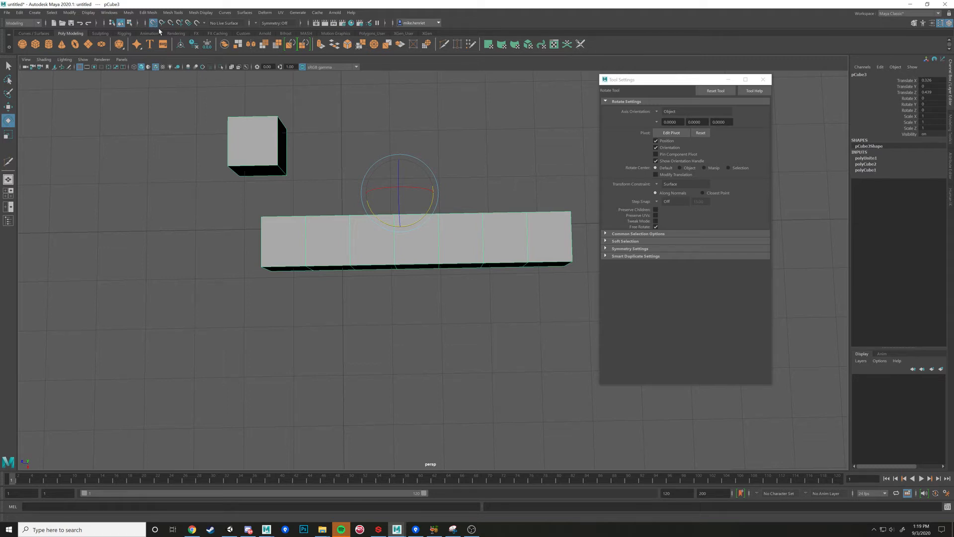
{"action": "key", "text": "w"}
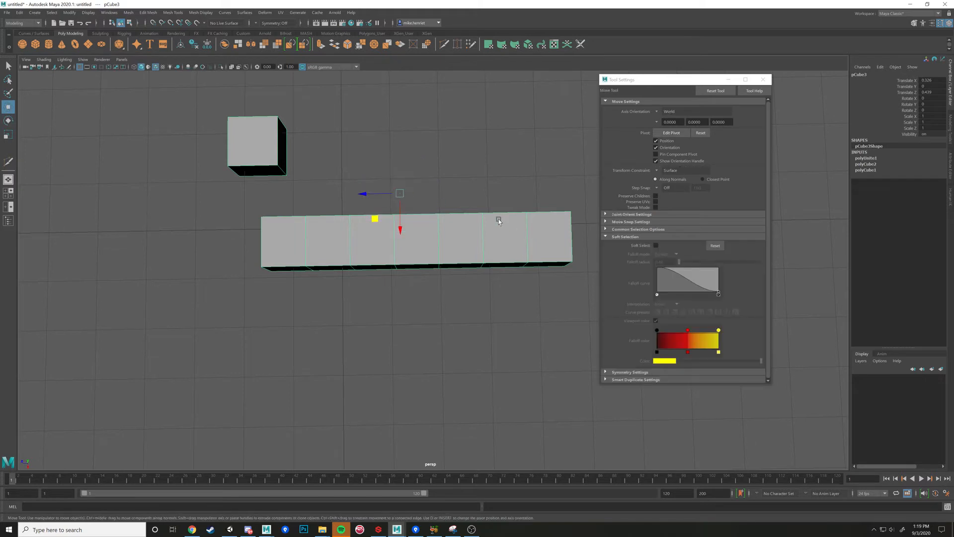
{"action": "key", "text": "x"}
{"action": "left_click_drag", "start_coordinate": [362, 194], "coordinate": [328, 205]}
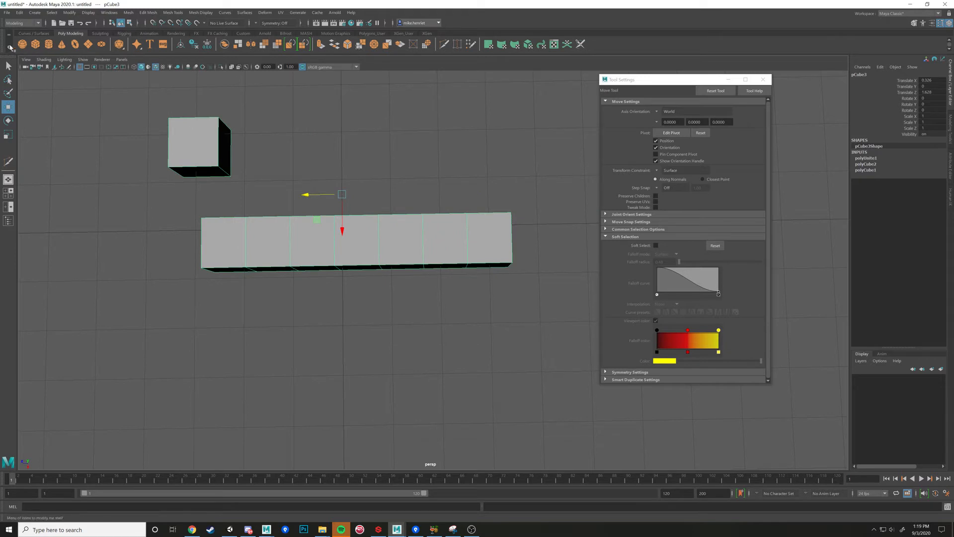
Create a polygon sphere and move it along the ground plane to one side of the bar.
{"action": "left_click", "coordinate": [23, 46]}
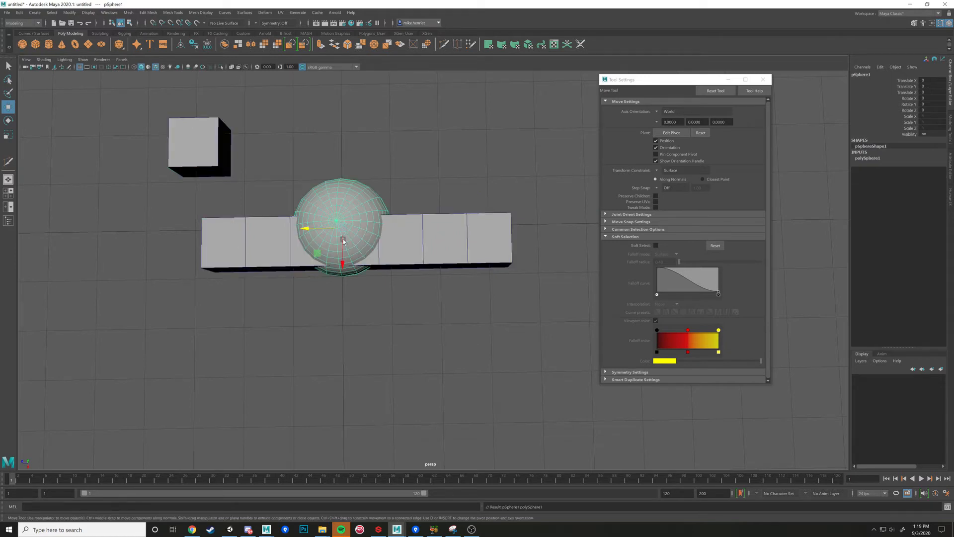
{"action": "left_click_drag", "start_coordinate": [313, 253], "coordinate": [451, 156]}
Try snapping the combined mesh to points on the sphere, and undo the move.
{"action": "left_click", "coordinate": [394, 254]}
{"action": "middle_click_drag", "start_coordinate": [395, 254], "coordinate": [391, 285], "text": "alt"}
{"action": "scroll", "coordinate": [383, 279], "scroll_direction": "up", "scroll_amount": 2}
{"action": "left_click_drag", "start_coordinate": [375, 273], "coordinate": [372, 256], "text": "alt"}
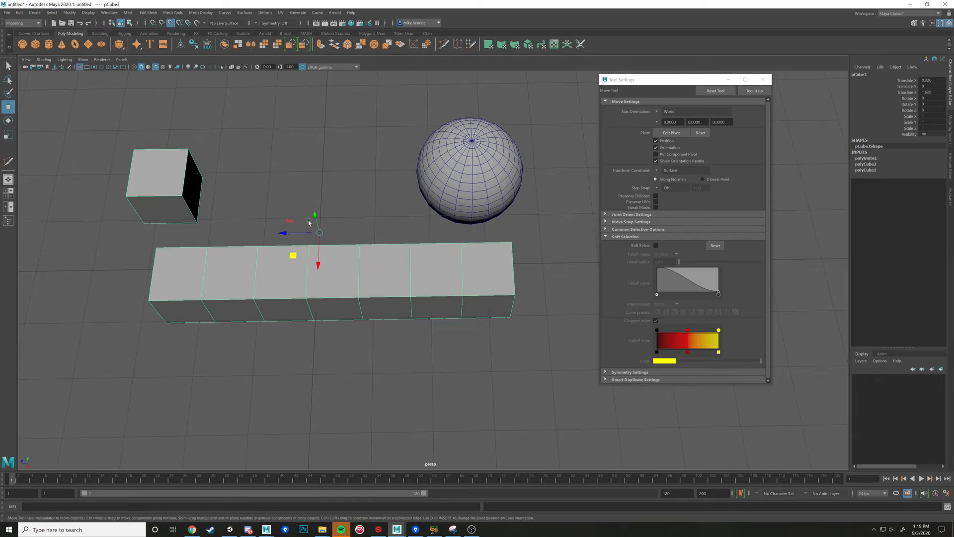
{"action": "left_click_drag", "start_coordinate": [322, 235], "coordinate": [427, 199]}
{"action": "key", "text": "ctrl+z"}
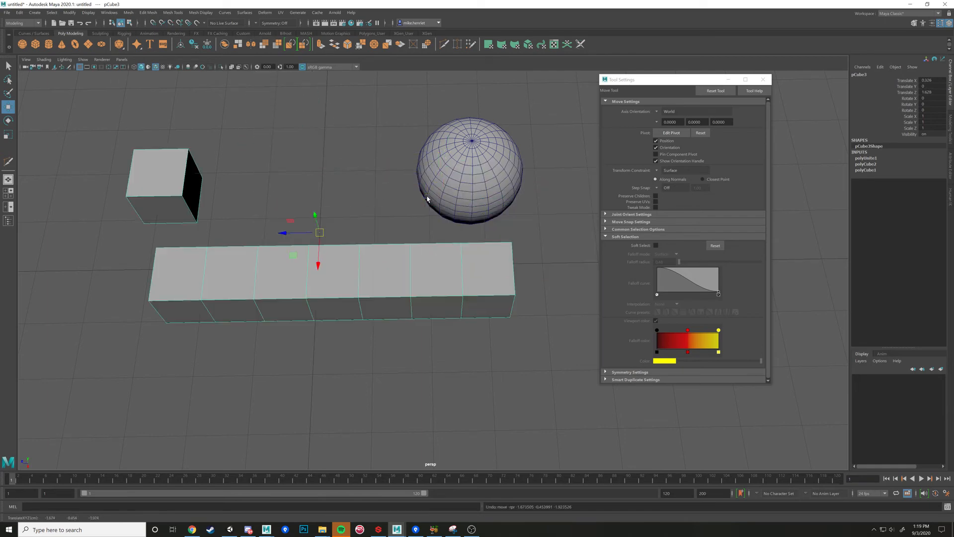
Select the small cube's side face, and switch to vertex mode to select the lower corner vertex of that face.
{"action": "left_click_drag", "start_coordinate": [331, 218], "coordinate": [351, 203], "text": "alt"}
{"action": "right_click_drag", "start_coordinate": [305, 251], "coordinate": [293, 260]}
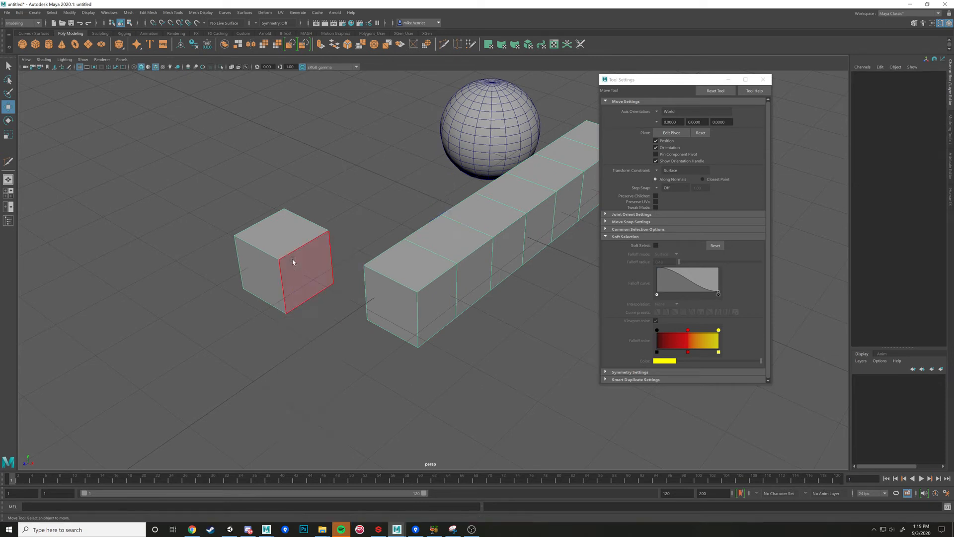
{"action": "left_click", "coordinate": [311, 264]}
{"action": "left_click_drag", "start_coordinate": [319, 266], "coordinate": [393, 233]}
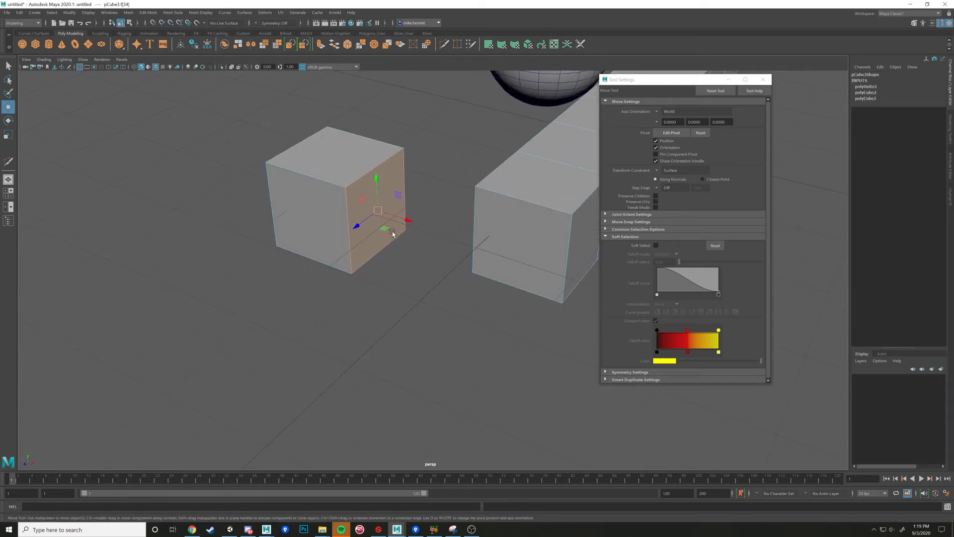
{"action": "right_click_drag", "start_coordinate": [405, 230], "coordinate": [377, 230]}
{"action": "left_click", "coordinate": [407, 232]}
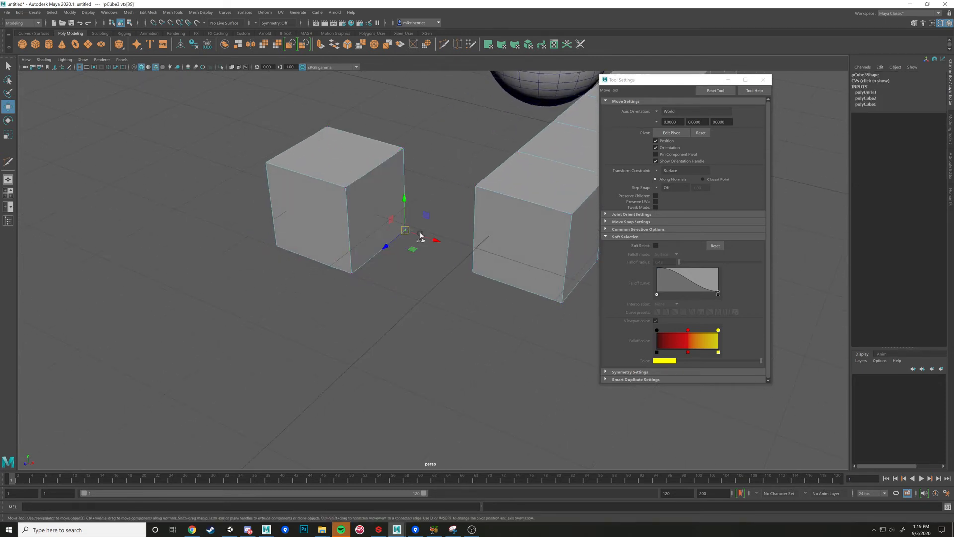
Select all eight vertices of the small cube and check the selection in wireframe before restoring shaded display.
{"action": "scroll", "coordinate": [446, 227], "scroll_direction": "down", "scroll_amount": 3}
{"action": "left_click_drag", "start_coordinate": [448, 227], "coordinate": [381, 243], "text": "alt"}
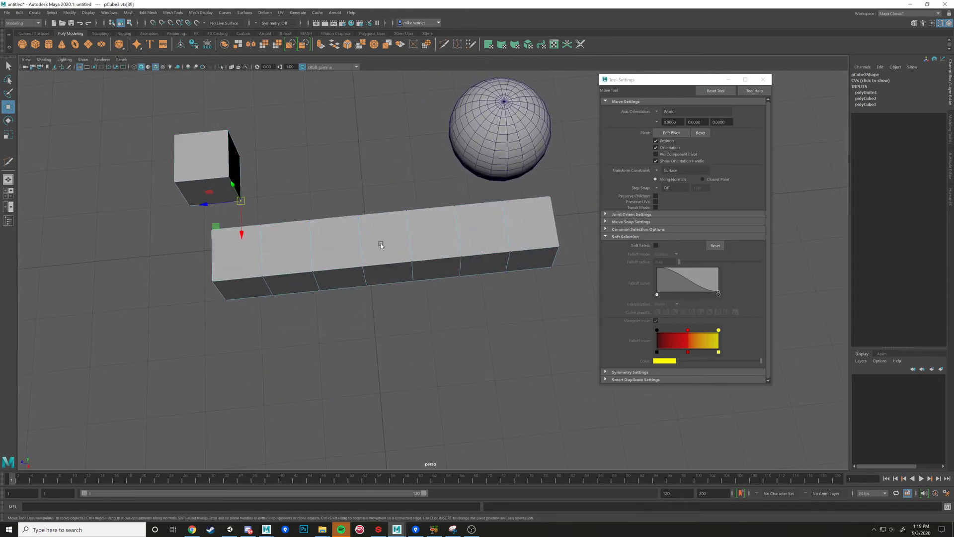
{"action": "left_click", "coordinate": [454, 207]}
{"action": "left_click_drag", "start_coordinate": [238, 192], "coordinate": [417, 230], "text": "alt"}
{"action": "key", "text": "4"}
{"action": "left_click_drag", "start_coordinate": [507, 251], "coordinate": [460, 260], "text": "alt"}
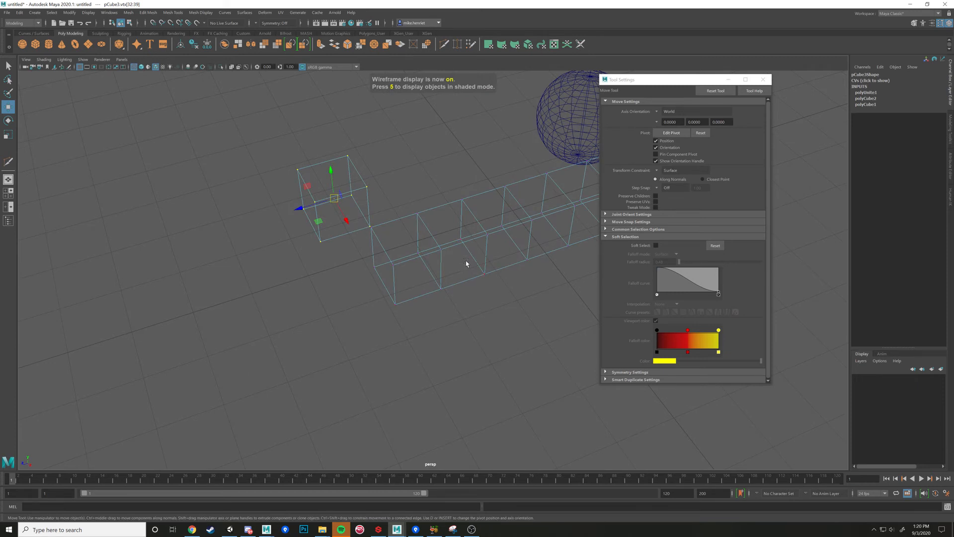
{"action": "key", "text": "5"}
{"action": "left_click_drag", "start_coordinate": [386, 222], "coordinate": [400, 216], "text": "alt"}
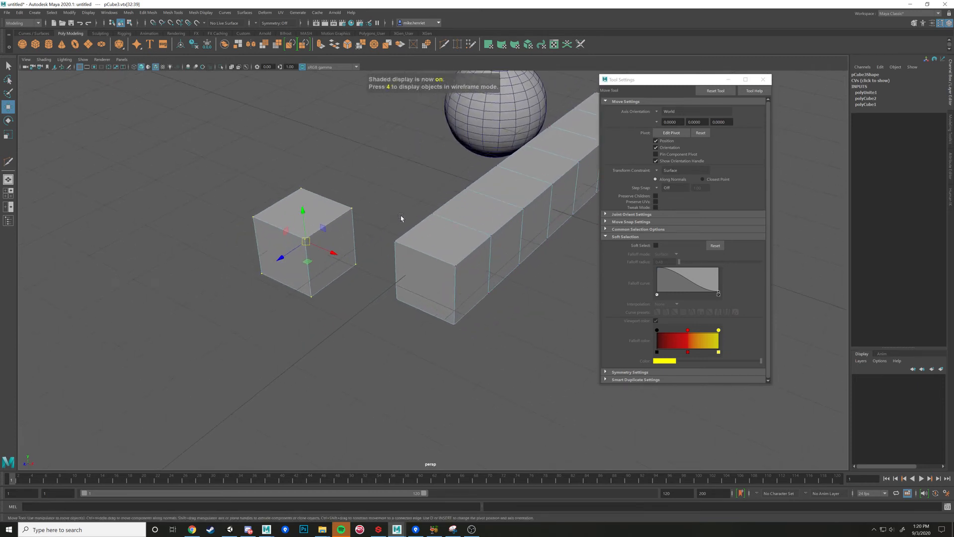
Move the pivot of the small cube's selected vertices onto the side face and lower it towards the cube's base.
{"action": "key", "text": "d"}
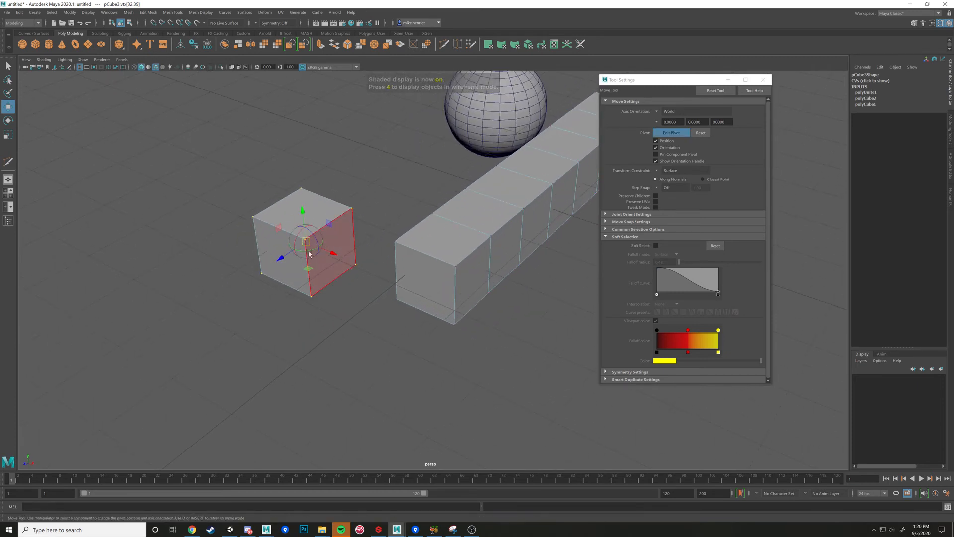
{"action": "left_click_drag", "start_coordinate": [306, 242], "coordinate": [330, 278]}
{"action": "key", "text": "d"}
{"action": "left_click_drag", "start_coordinate": [385, 320], "coordinate": [404, 240], "text": "alt"}
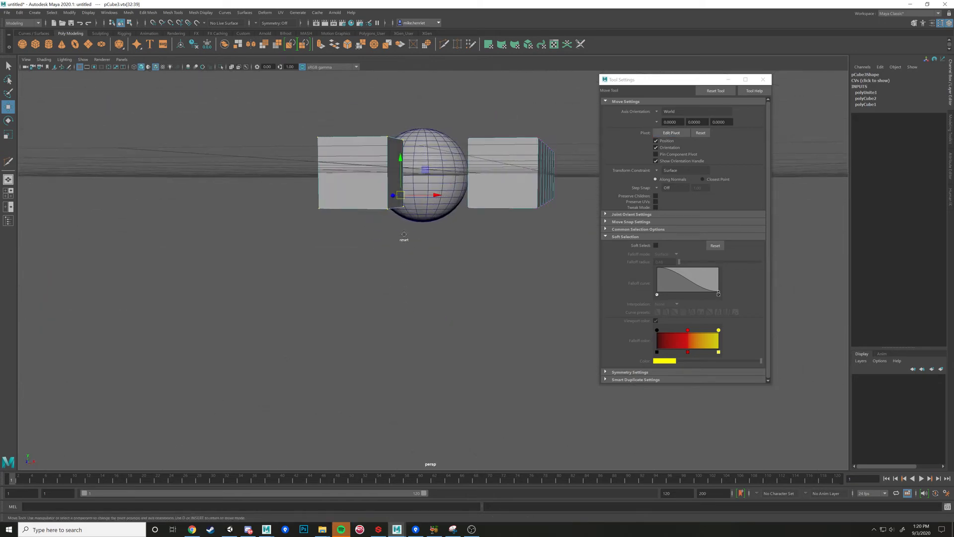
{"action": "key", "text": "d"}
{"action": "left_click_drag", "start_coordinate": [400, 161], "coordinate": [400, 171]}
{"action": "key", "text": "d"}
Snap the selection's pivot to the small cube's lower corner vertex facing the bar.
{"action": "left_click_drag", "start_coordinate": [474, 202], "coordinate": [402, 235], "text": "alt"}
{"action": "key", "text": "d"}
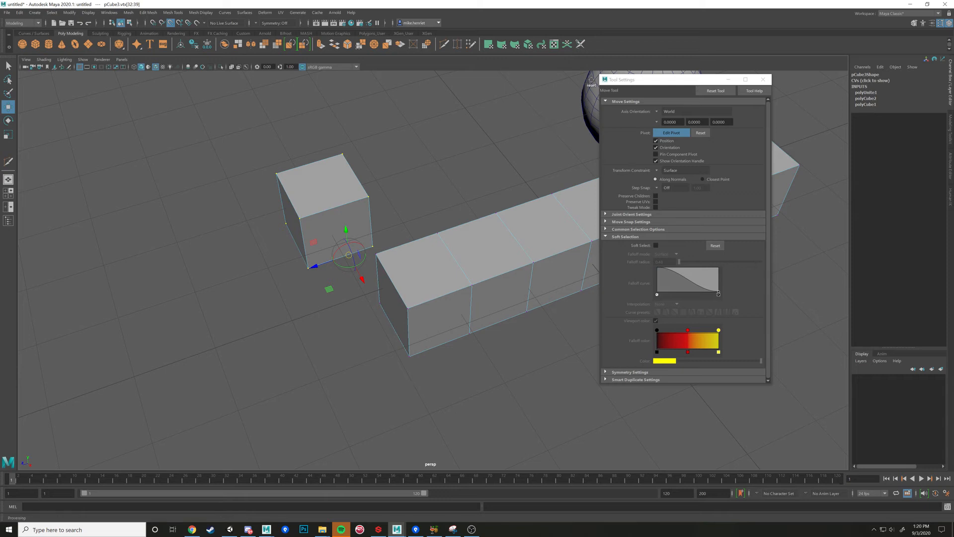
{"action": "left_click", "coordinate": [349, 257]}
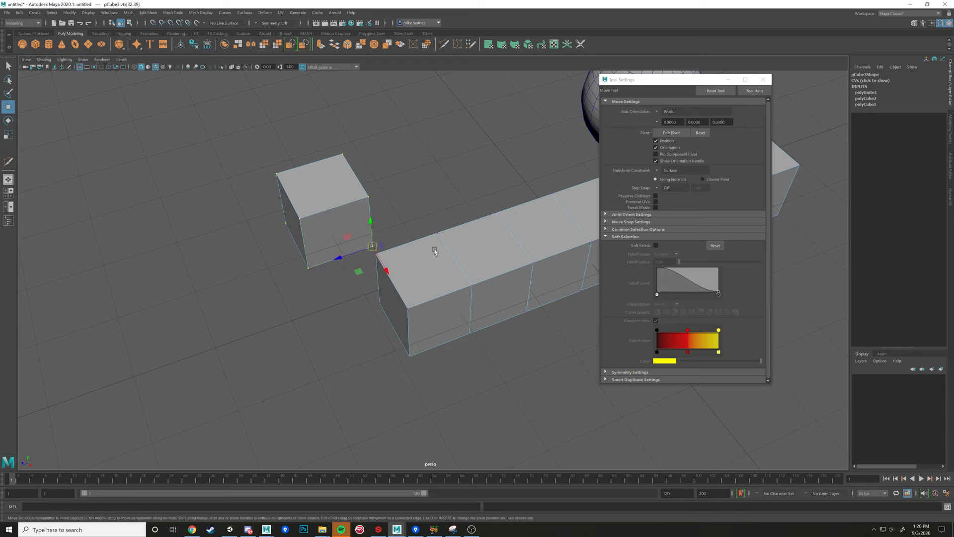
Set the transform constraint to Off in the Modeling Toolkit.
{"action": "left_click_drag", "start_coordinate": [390, 247], "coordinate": [355, 301], "text": "alt"}
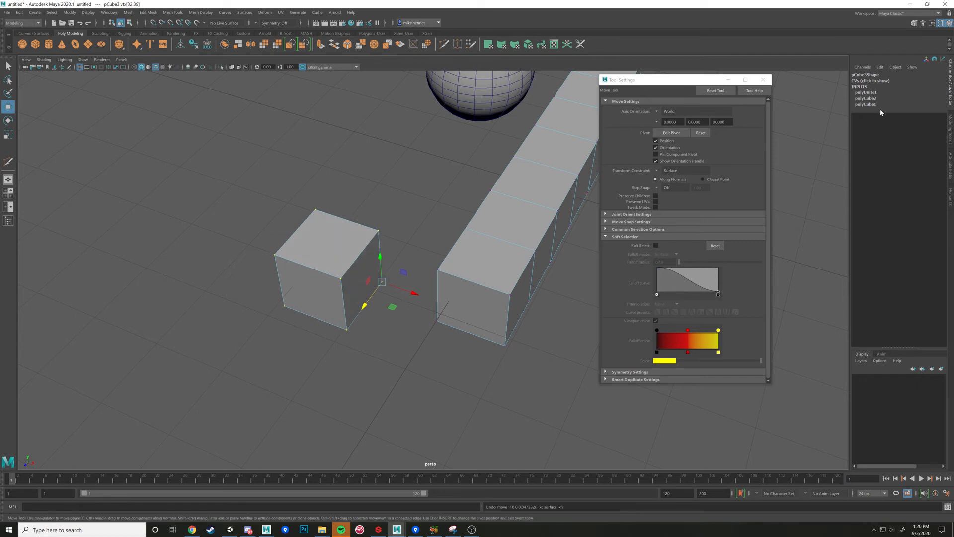
{"action": "left_click", "coordinate": [950, 130]}
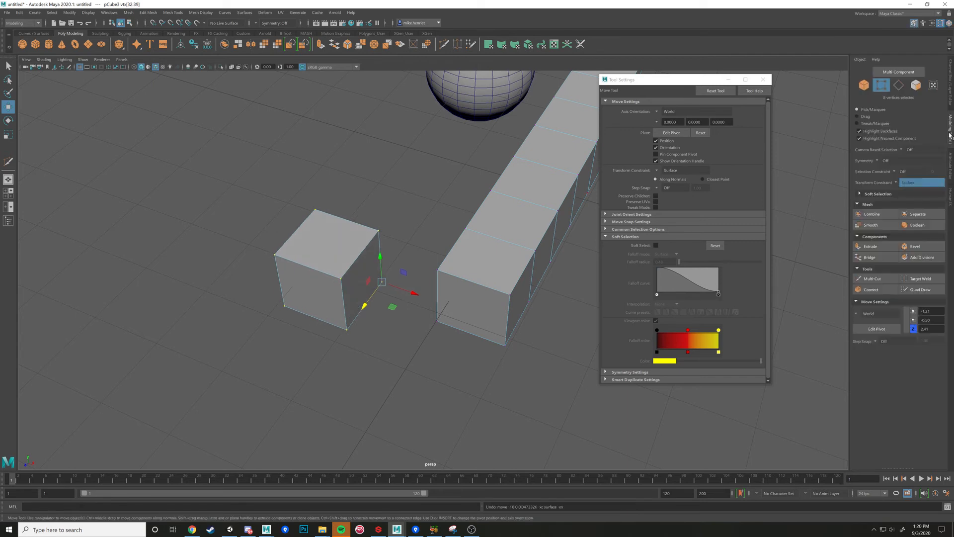
{"action": "left_click", "coordinate": [909, 182]}
{"action": "left_click", "coordinate": [912, 189]}
{"action": "left_click_drag", "start_coordinate": [459, 252], "coordinate": [469, 234], "text": "alt"}
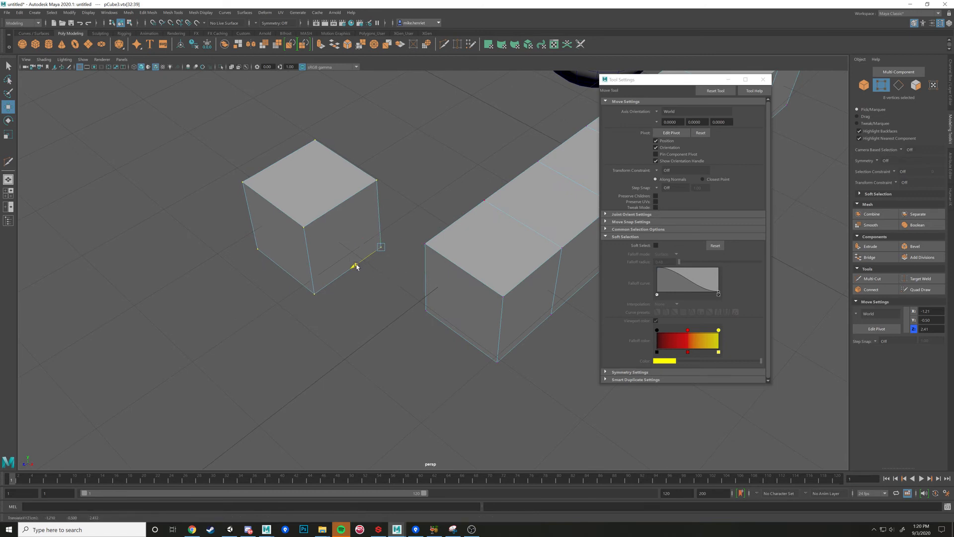
Try moving and rotating the small cube from its corner pivot, and undo the changes.
{"action": "left_click_drag", "start_coordinate": [356, 265], "coordinate": [361, 314]}
{"action": "key", "text": "ctrl+z"}
{"action": "key", "text": "e"}
{"action": "key", "text": "ctrl+z"}
Vertex-snap the small cube by its lower corner pivot onto a vertex along the bar's upper edge, near the sphere.
{"action": "mouse_move", "coordinate": [422, 327]}
{"action": "left_mouse_down", "text": "alt"}
{"action": "mouse_move", "coordinate": [445, 315]}
{"action": "mouse_move", "coordinate": [409, 326]}
{"action": "mouse_move", "coordinate": [417, 328]}
{"action": "left_mouse_up", "text": "alt"}
{"action": "key", "text": "v"}
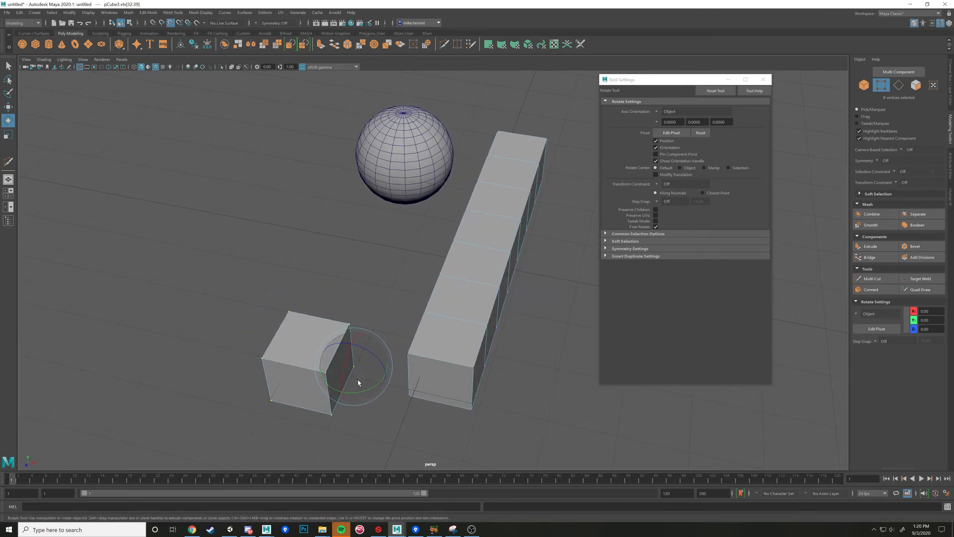
{"action": "key", "text": "w"}
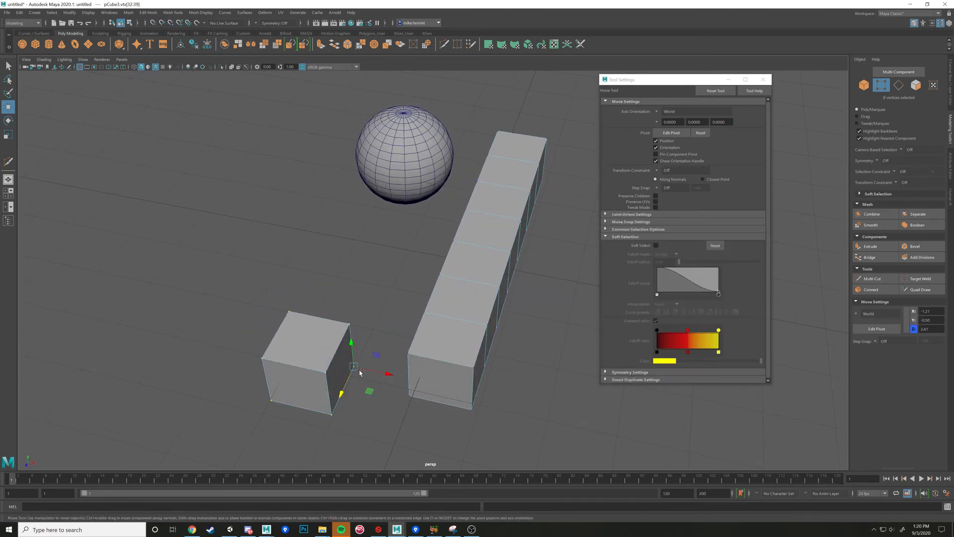
{"action": "key", "text": "v"}
{"action": "left_click_drag", "start_coordinate": [353, 368], "coordinate": [473, 194]}
{"action": "middle_click_drag", "start_coordinate": [473, 193], "coordinate": [300, 205], "text": "alt"}
{"action": "scroll", "coordinate": [300, 205], "scroll_direction": "up", "scroll_amount": 5}
{"action": "left_click_drag", "start_coordinate": [300, 205], "coordinate": [411, 217], "text": "alt"}
{"action": "scroll", "coordinate": [434, 222], "scroll_direction": "down", "scroll_amount": 3}
{"action": "middle_click_drag", "start_coordinate": [411, 217], "coordinate": [384, 223], "text": "alt"}
{"action": "scroll", "coordinate": [383, 222], "scroll_direction": "up", "scroll_amount": 3}
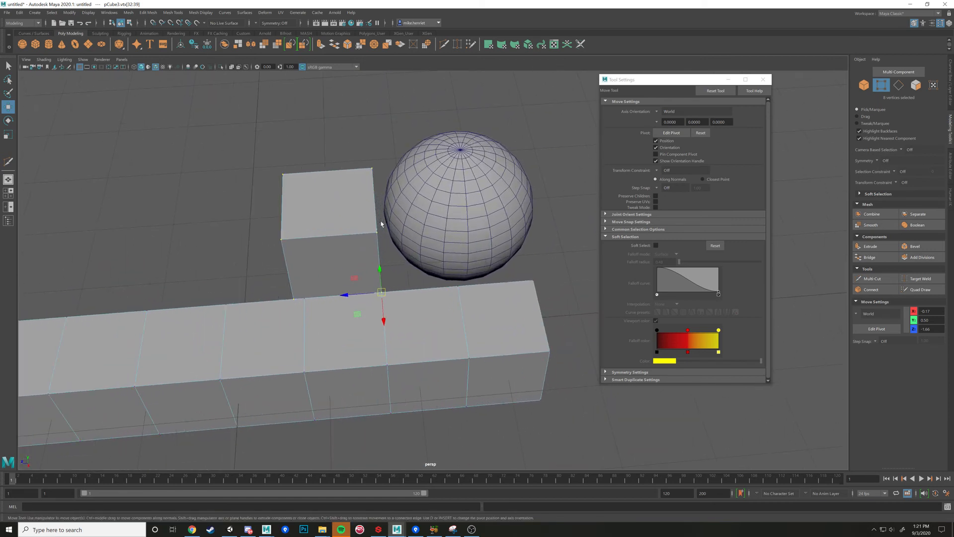
Rotate the small cube around the corner pivot snapped to the bar.
{"action": "left_click_drag", "start_coordinate": [383, 223], "coordinate": [449, 211], "text": "alt"}
{"action": "scroll", "coordinate": [449, 211], "scroll_direction": "up", "scroll_amount": 1}
{"action": "scroll", "coordinate": [447, 205], "scroll_direction": "up", "scroll_amount": 1}
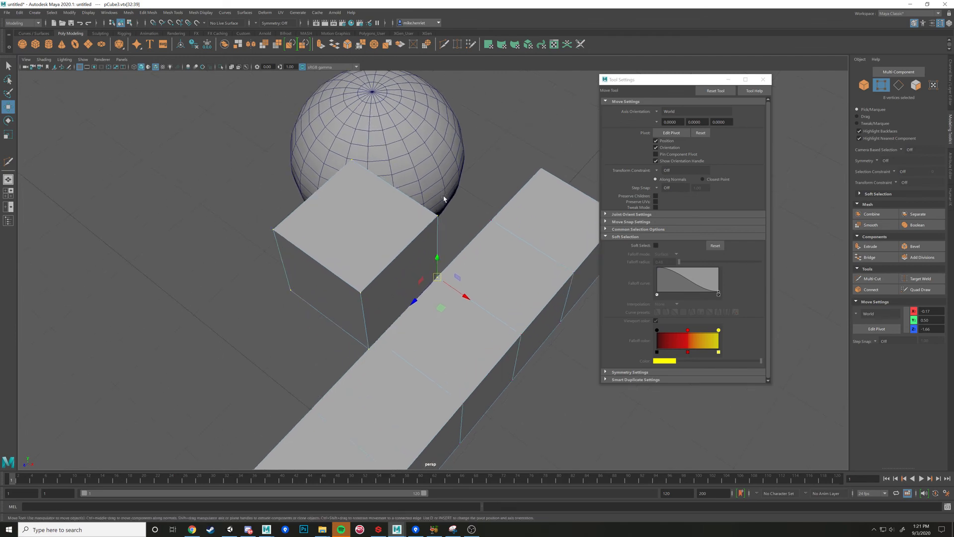
{"action": "key", "text": "e"}
{"action": "mouse_move", "coordinate": [453, 302]}
{"action": "left_mouse_down"}
{"action": "mouse_move", "coordinate": [411, 283]}
{"action": "mouse_move", "coordinate": [419, 273]}
{"action": "mouse_move", "coordinate": [431, 287]}
{"action": "mouse_move", "coordinate": [437, 273]}
{"action": "mouse_move", "coordinate": [426, 273]}
{"action": "mouse_move", "coordinate": [452, 288]}
{"action": "mouse_move", "coordinate": [513, 260]}
{"action": "mouse_move", "coordinate": [488, 270]}
{"action": "left_mouse_up"}
{"action": "left_click_drag", "start_coordinate": [457, 217], "coordinate": [462, 223]}
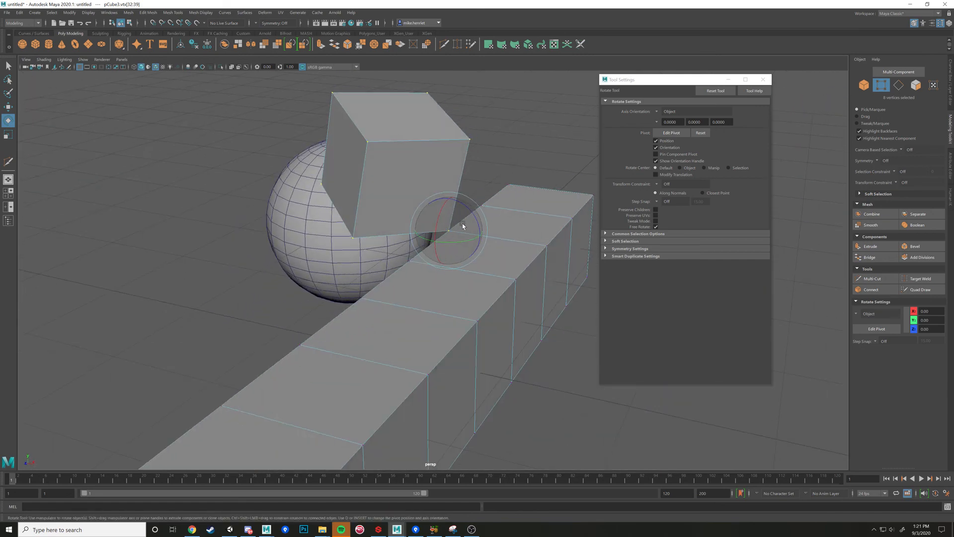
Examine the rotated cube's pivot corner where it meets the bar's edge.
{"action": "scroll", "coordinate": [428, 305], "scroll_direction": "up", "scroll_amount": 3}
{"action": "middle_click_drag", "start_coordinate": [429, 306], "coordinate": [411, 383], "text": "alt"}
{"action": "scroll", "coordinate": [411, 383], "scroll_direction": "up", "scroll_amount": 3}
{"action": "scroll", "coordinate": [412, 380], "scroll_direction": "up", "scroll_amount": 3}
{"action": "left_click_drag", "start_coordinate": [414, 373], "coordinate": [426, 362], "text": "alt"}
{"action": "scroll", "coordinate": [423, 348], "scroll_direction": "down", "scroll_amount": 5}
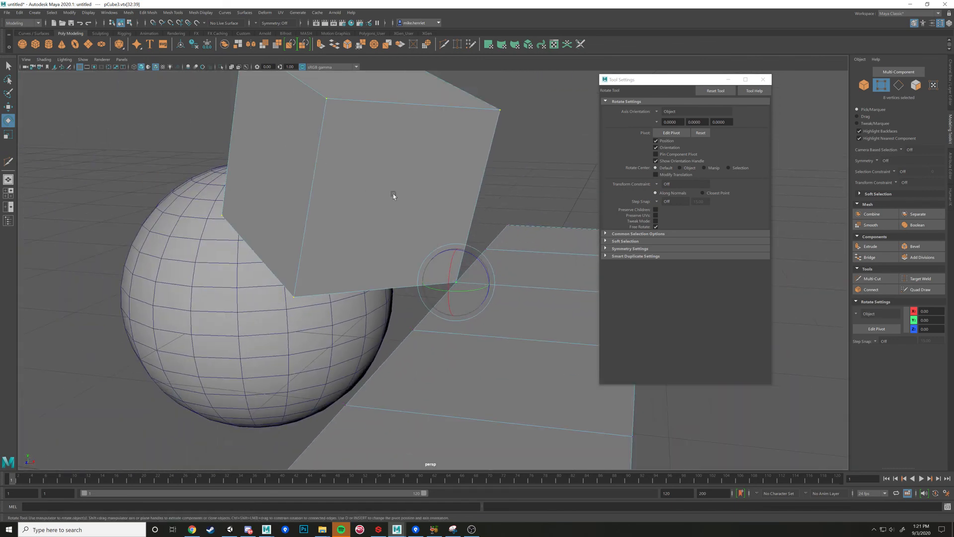
{"action": "left_click_drag", "start_coordinate": [449, 275], "coordinate": [438, 217], "text": "alt"}
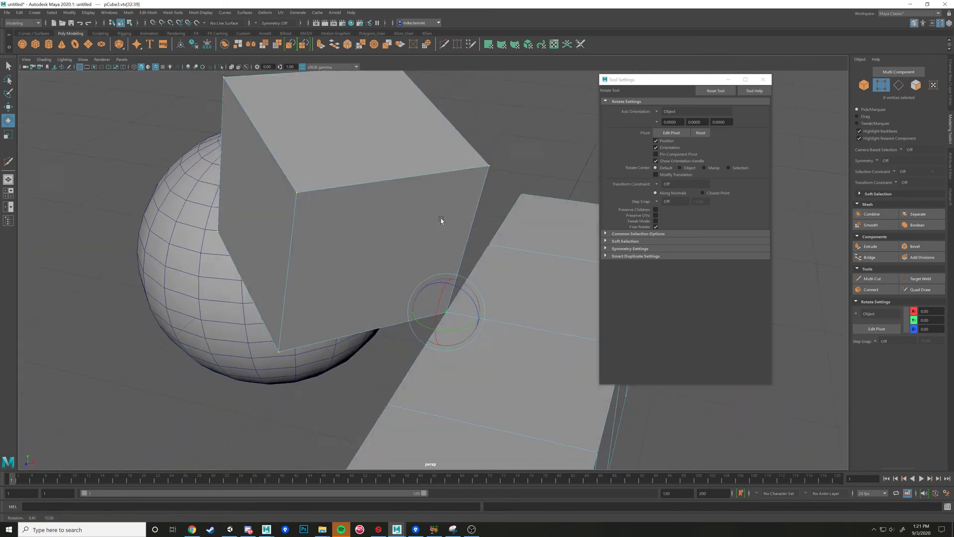
Move the small cube along the X axis away from the bar's edge.
{"action": "key", "text": "w"}
{"action": "scroll", "coordinate": [361, 260], "scroll_direction": "up", "scroll_amount": 5}
{"action": "left_click_drag", "start_coordinate": [361, 260], "coordinate": [422, 365], "text": "alt"}
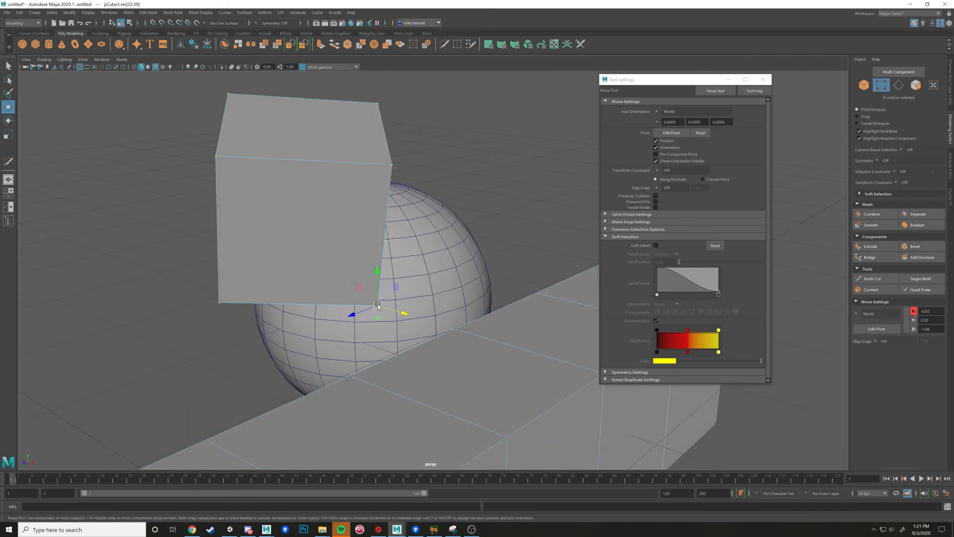